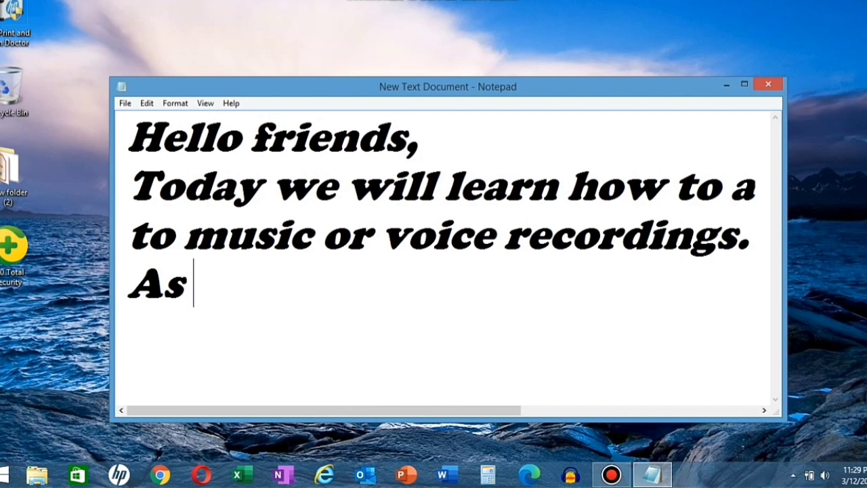
Step: Continue the Notepad text's last line so that it reads "As bass, trebble, echho etc."
text(bass, tr)
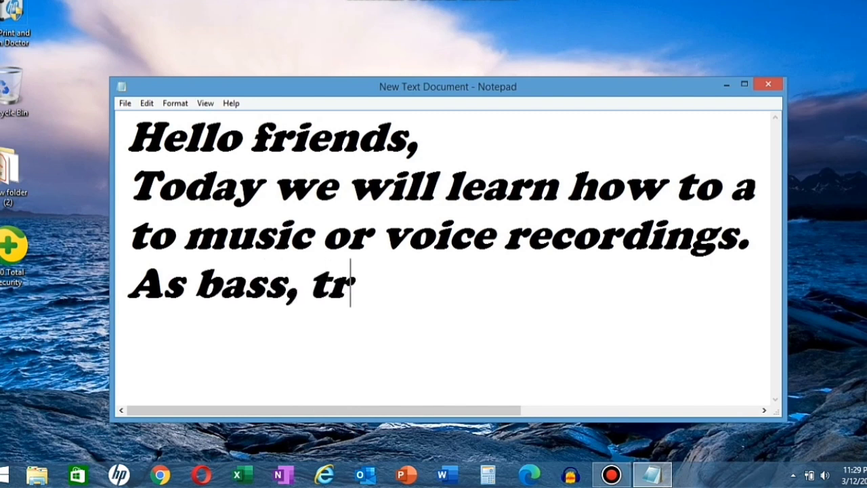
text(ebble)
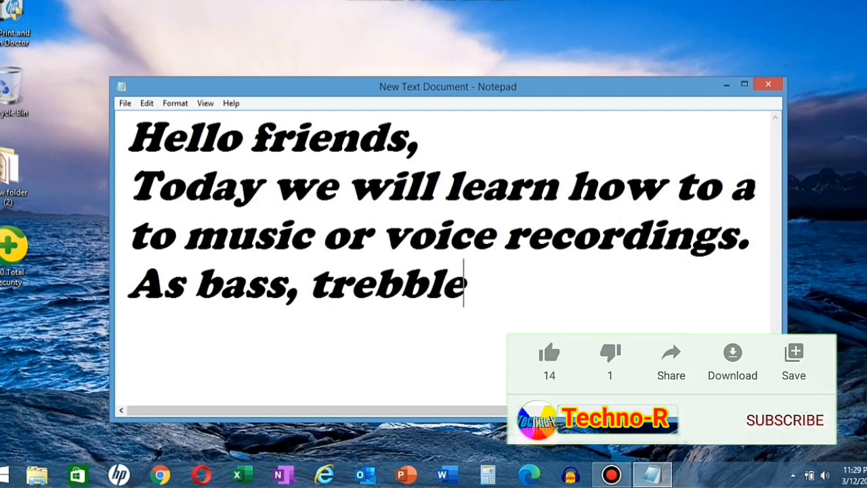
text(, e)
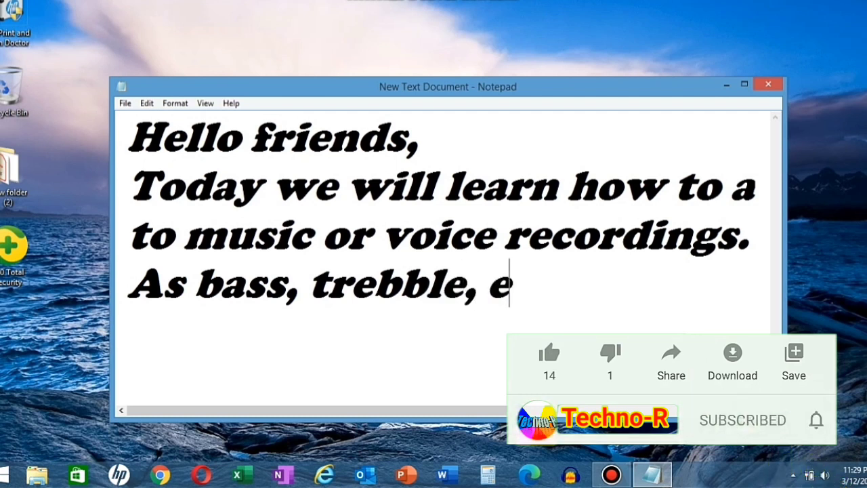
text(chh)
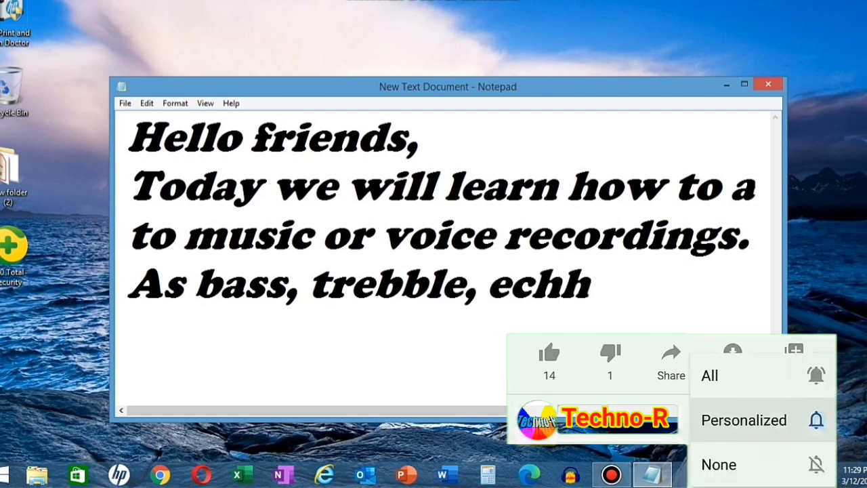
text(o etc.)
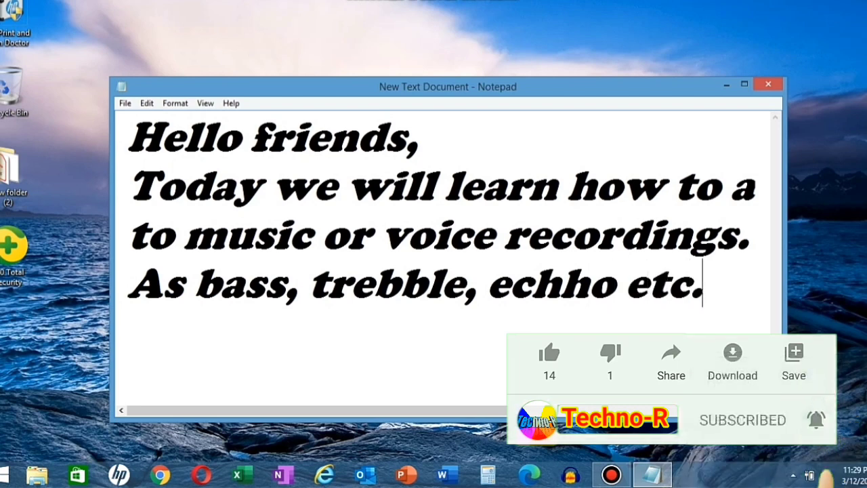
Step: Add a blank line and the closing line "Let's go." to the Notepad text
key(Return)
key(Return)
text(Let)
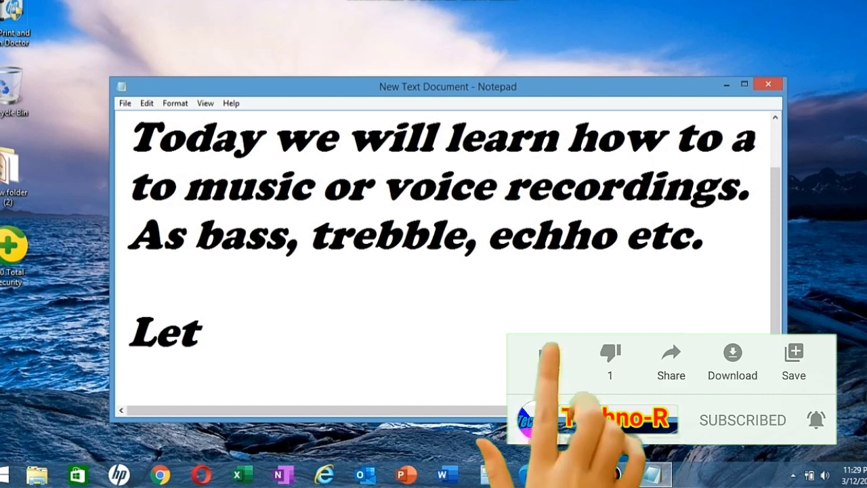
text('s )
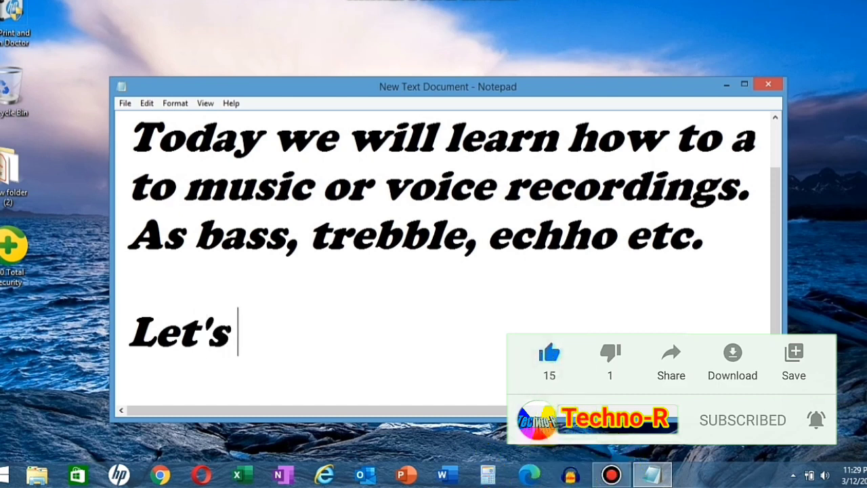
text(go.)
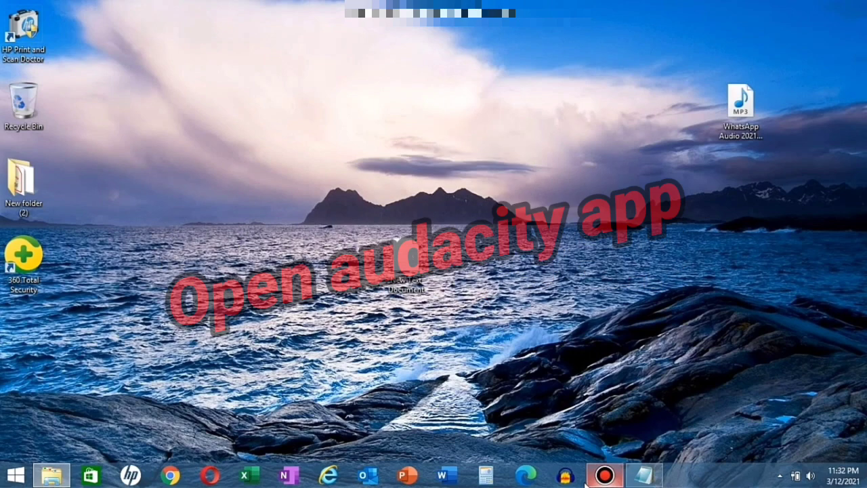
Step: Open Audacity past its welcome message and import the WhatsApp Audio MP3 from the desktop into the maximized window
click(568, 478)
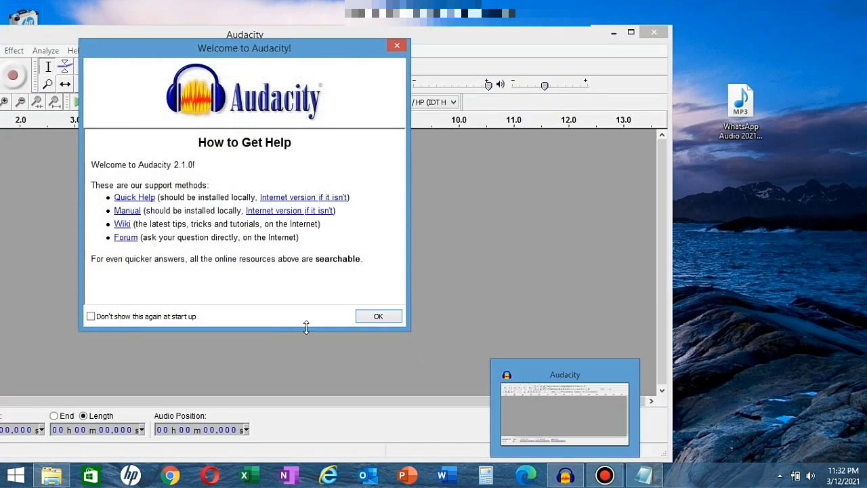
click(383, 317)
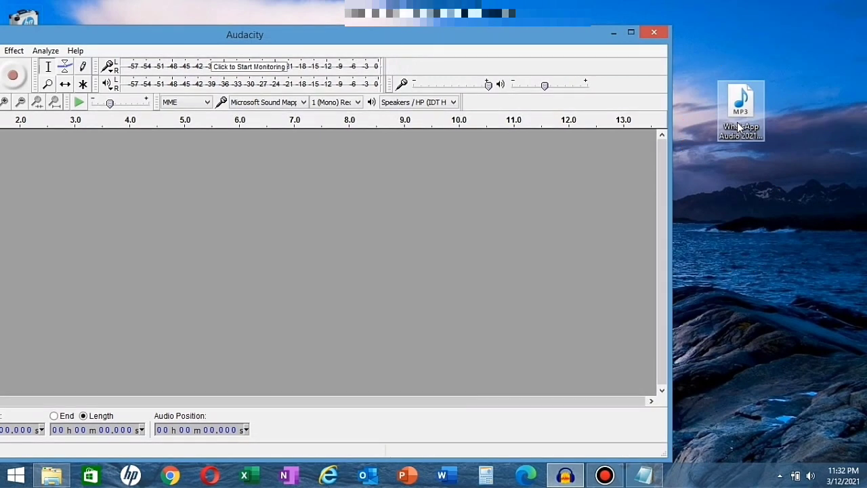
drag(740, 127, 532, 231)
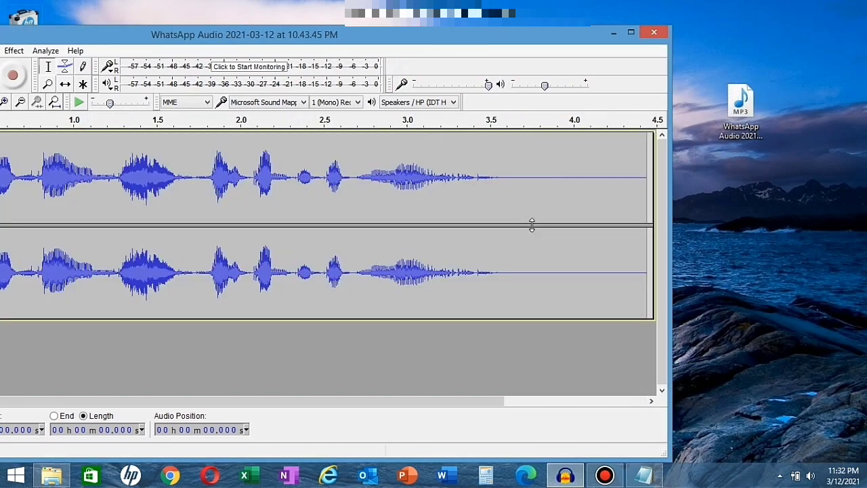
click(632, 32)
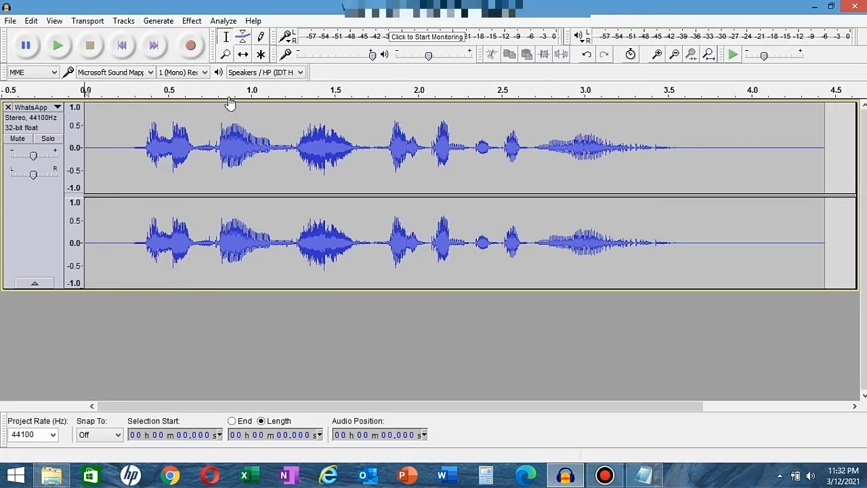
Step: Raise the playback volume and play the imported recording from its very beginning
click(108, 143)
key(XF86AudioRaiseVolume)
key(XF86AudioRaiseVolume)
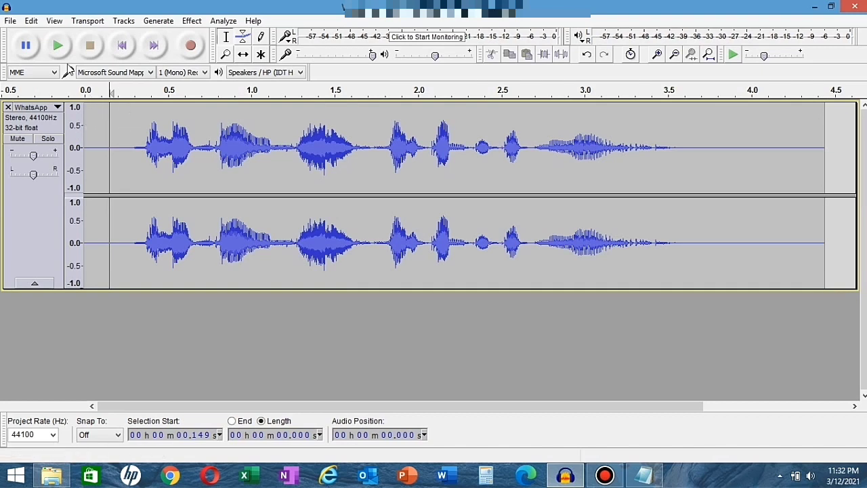
drag(118, 132, 84, 132)
click(85, 129)
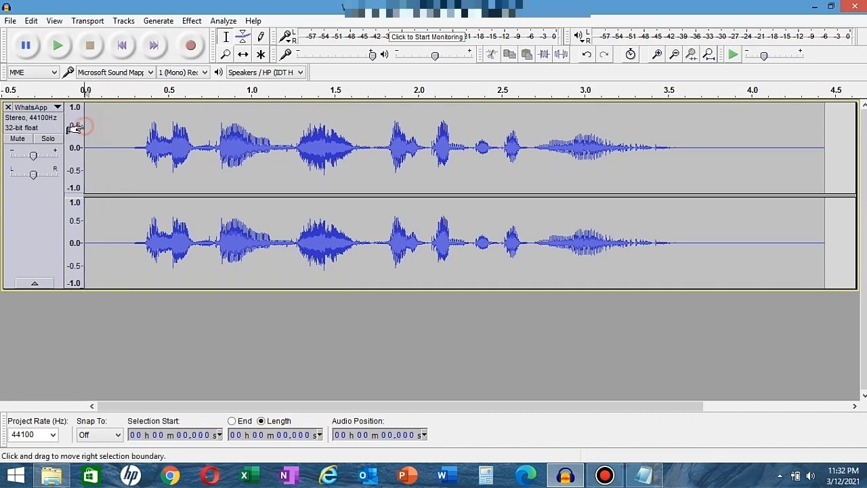
click(58, 48)
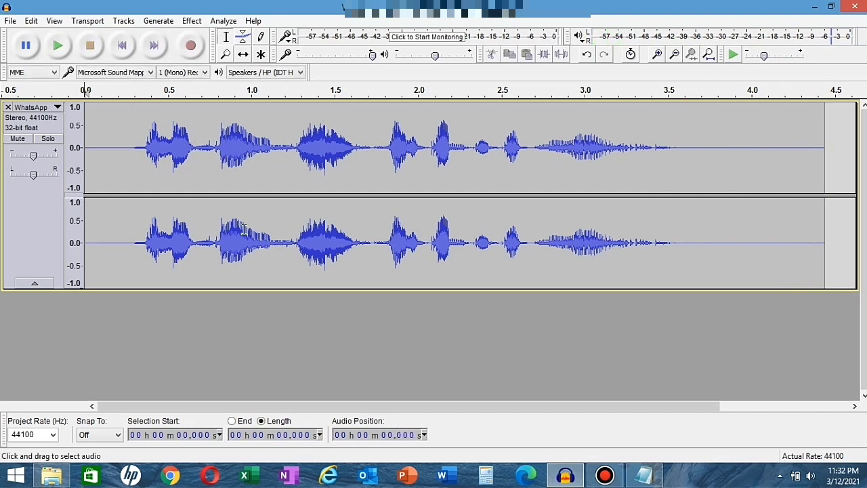
mouse_move(652, 479)
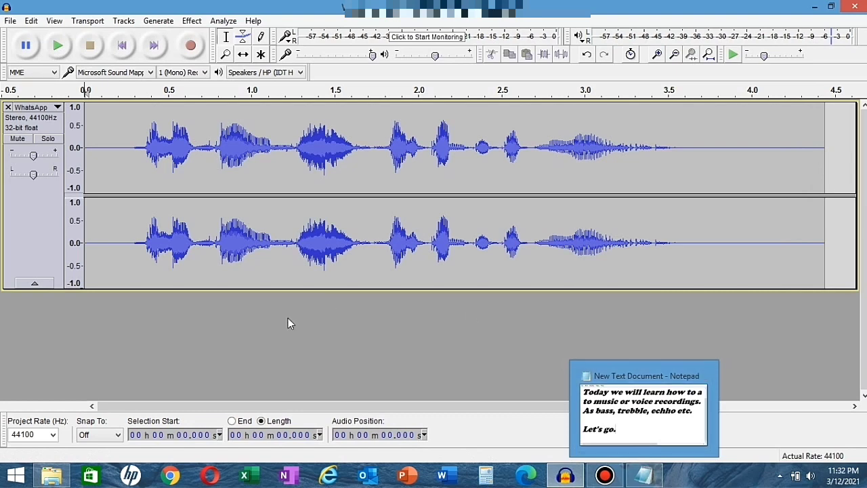
Step: Apply the Bass and Treble effect to the whole track with bass at 5 dB and treble at 3 dB, previewing it first
click(193, 21)
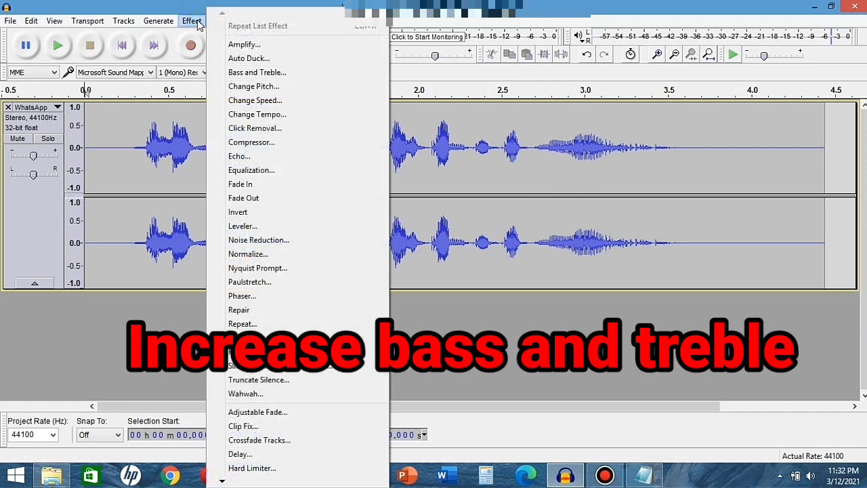
click(238, 73)
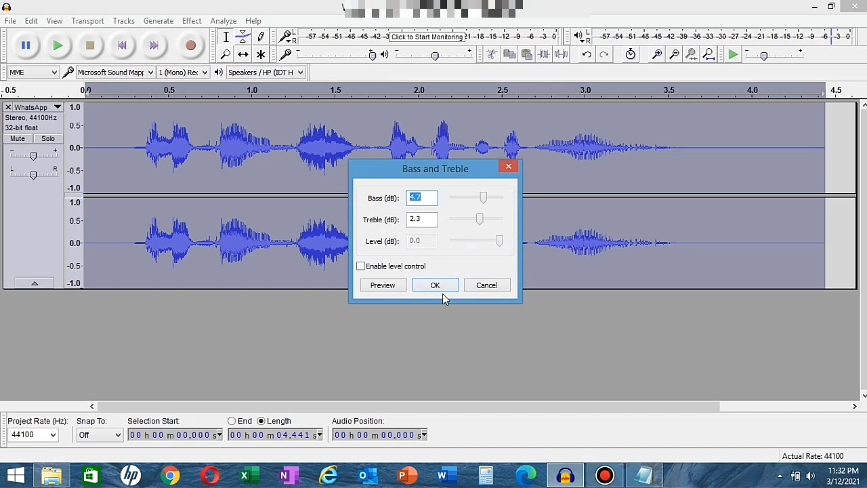
double_click(419, 197)
double_click(422, 218)
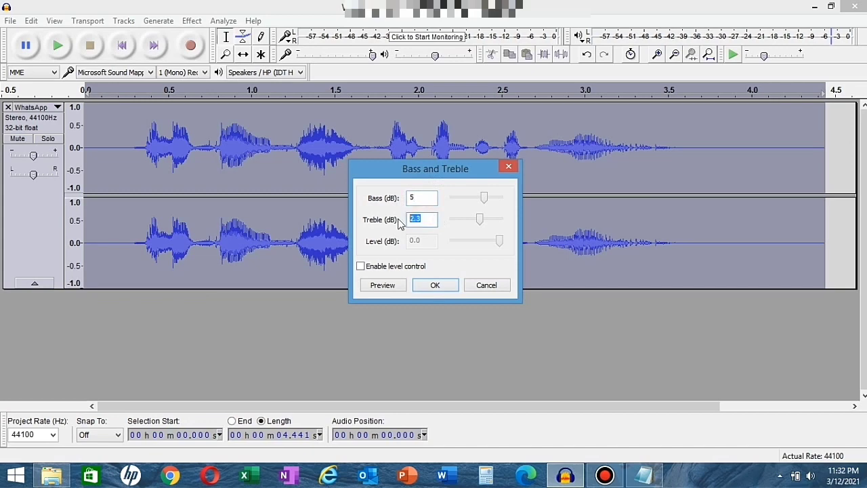
text(3)
click(399, 287)
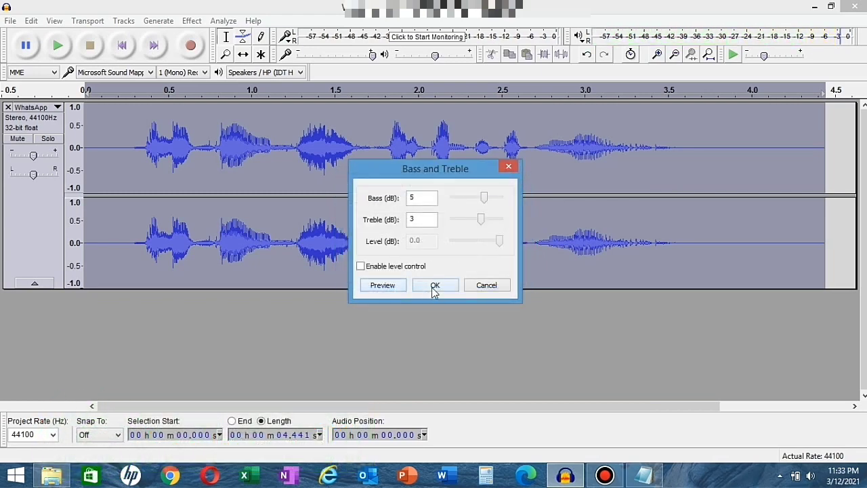
click(435, 285)
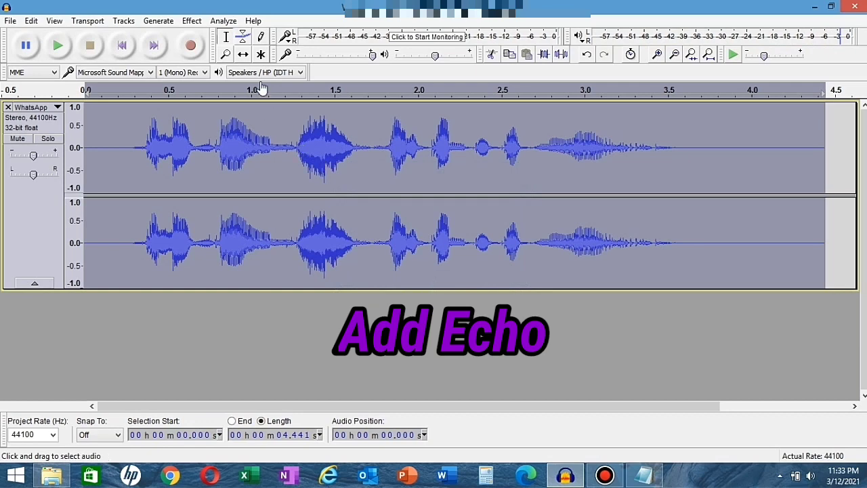
Step: Set up the Echo effect for the whole track with a decay factor of 0.2, adjust its delay time and preview it
click(191, 21)
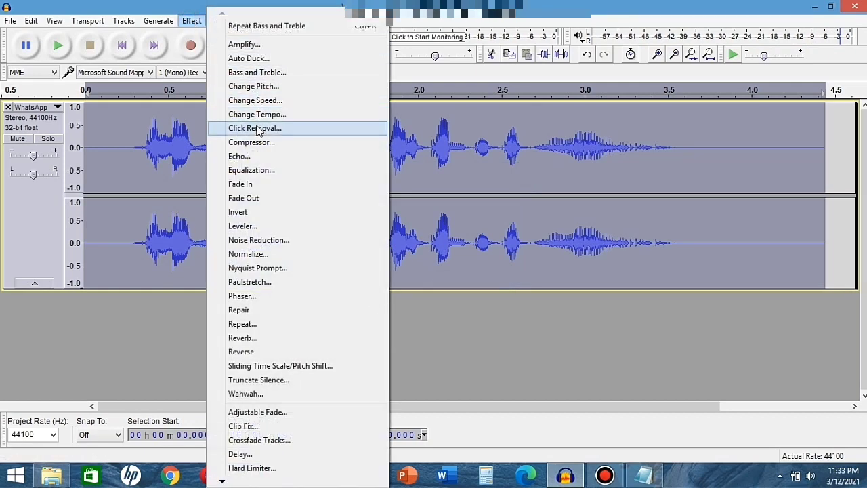
click(238, 157)
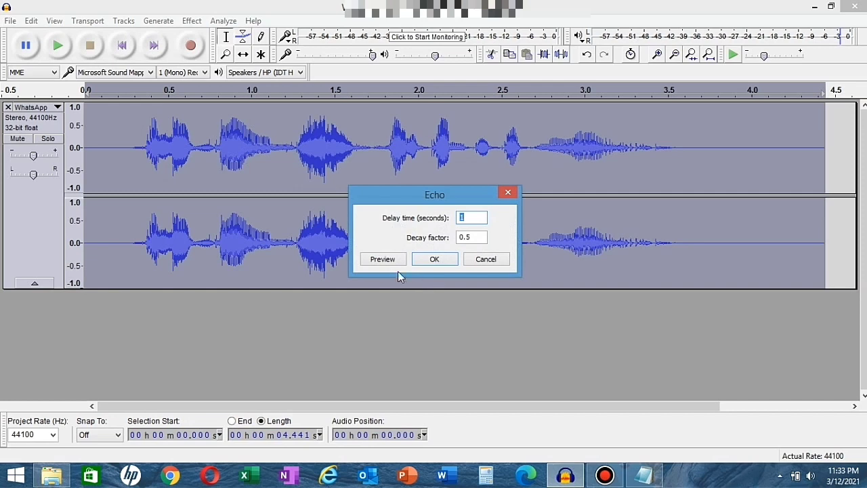
click(384, 260)
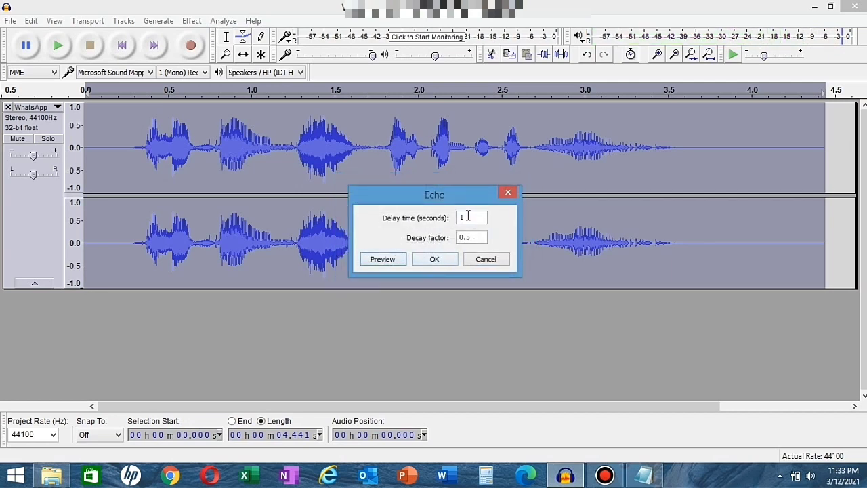
click(476, 234)
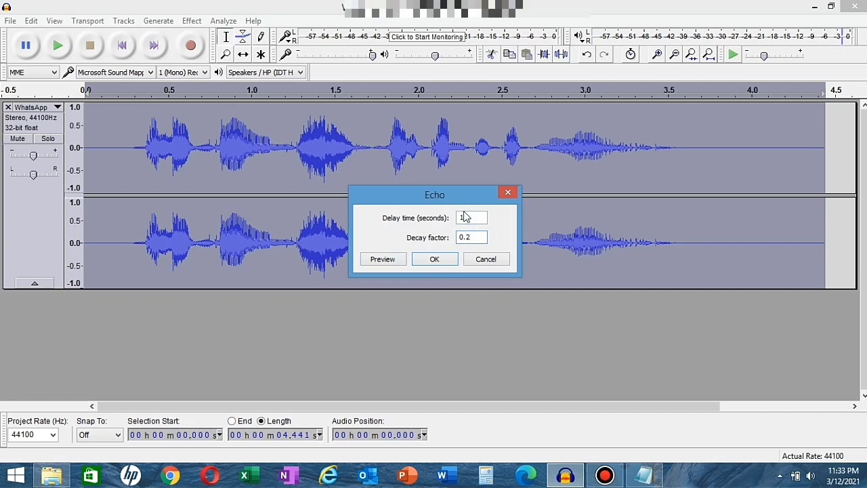
click(467, 215)
click(383, 259)
Step: Readjust the echo's decay factor and delay time, preview the sound again and apply the effect to the track
click(473, 234)
click(469, 217)
click(381, 262)
click(428, 260)
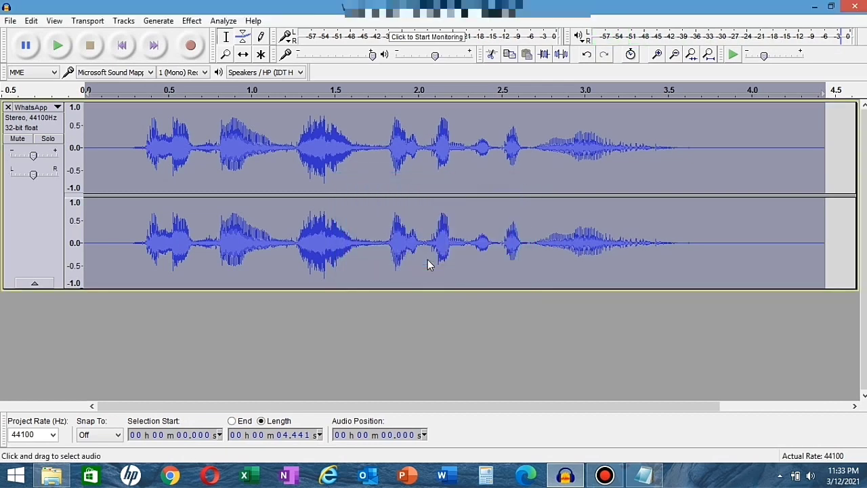
Step: Play back the whole track several times to listen to the applied bass, treble and echo
click(58, 46)
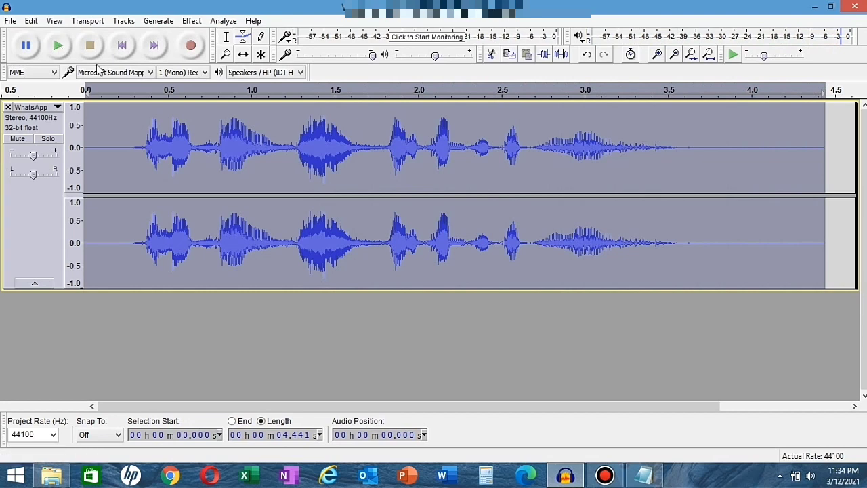
click(58, 48)
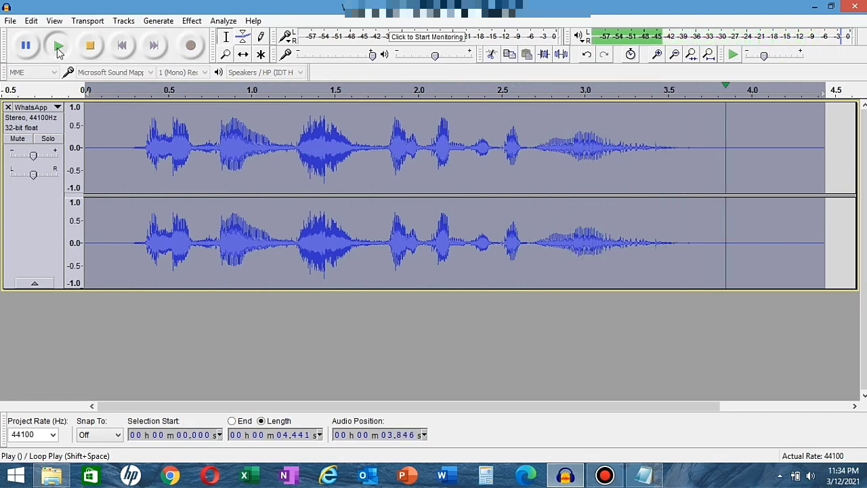
click(64, 51)
click(61, 47)
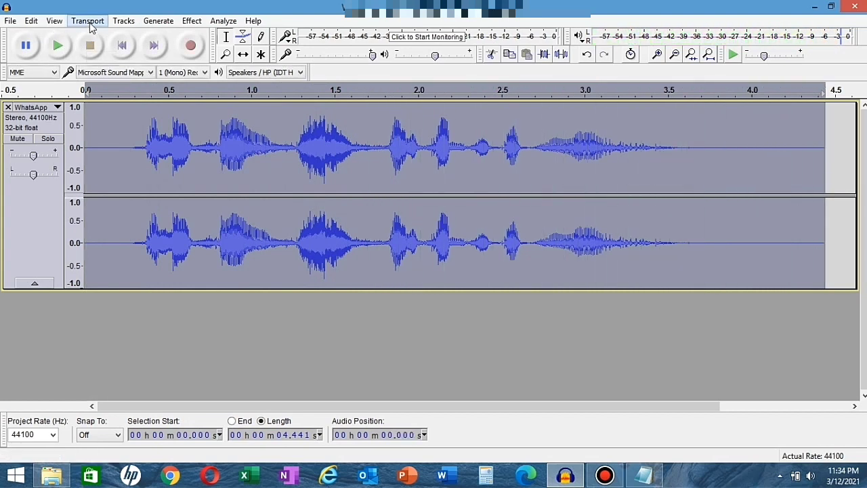
click(190, 22)
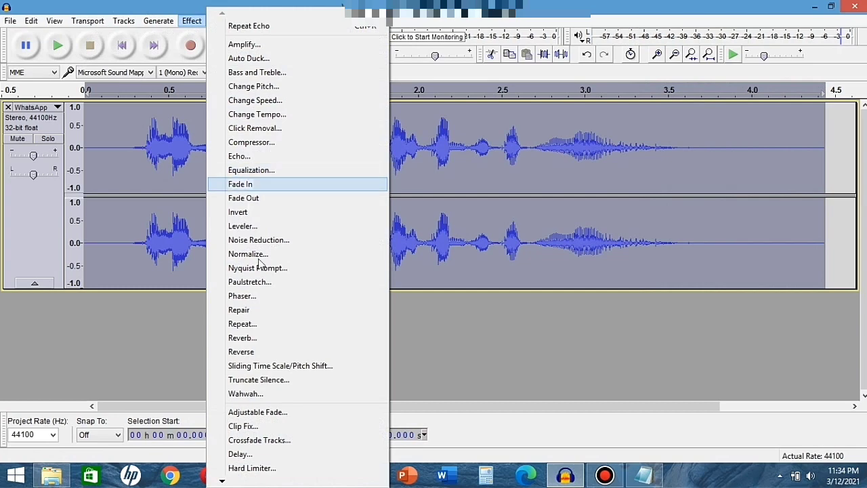
click(253, 337)
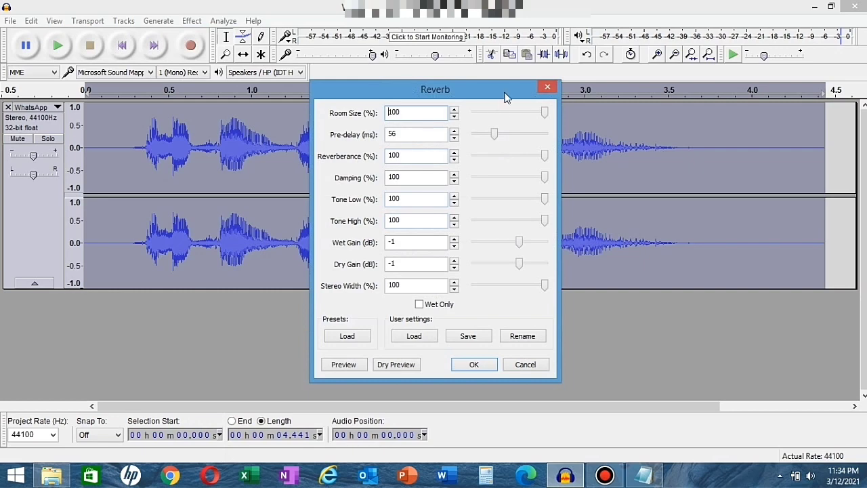
click(547, 87)
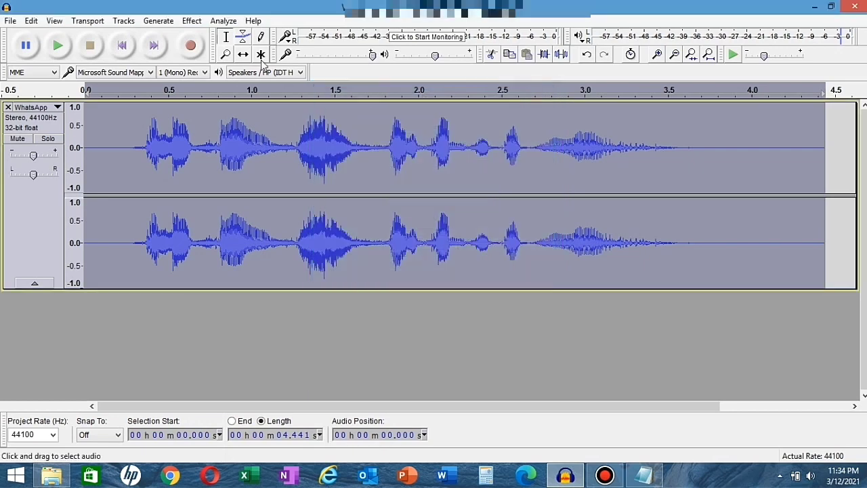
Step: Lower the whole track's pitch from A#/Bb to G#/Ab, previewing it before applying, and play back the result
click(196, 21)
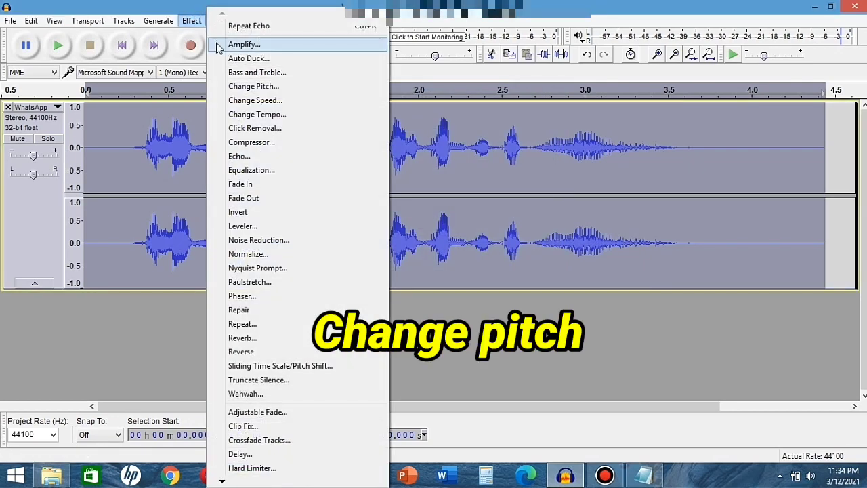
click(264, 92)
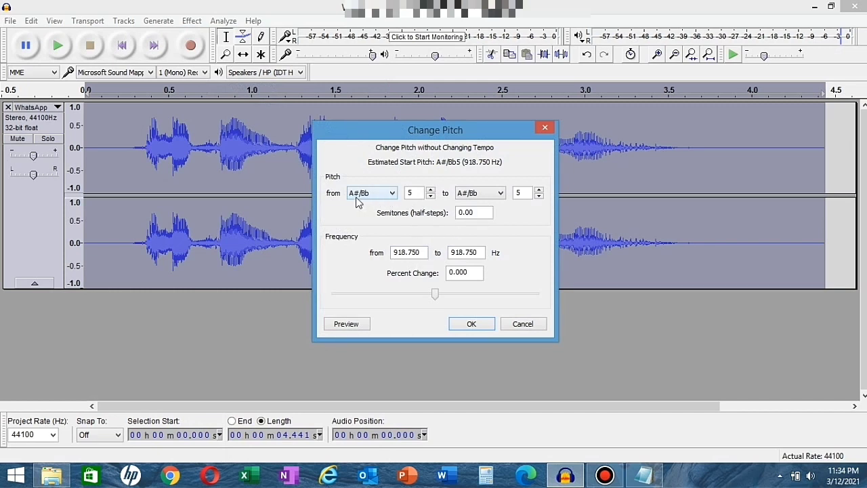
click(501, 195)
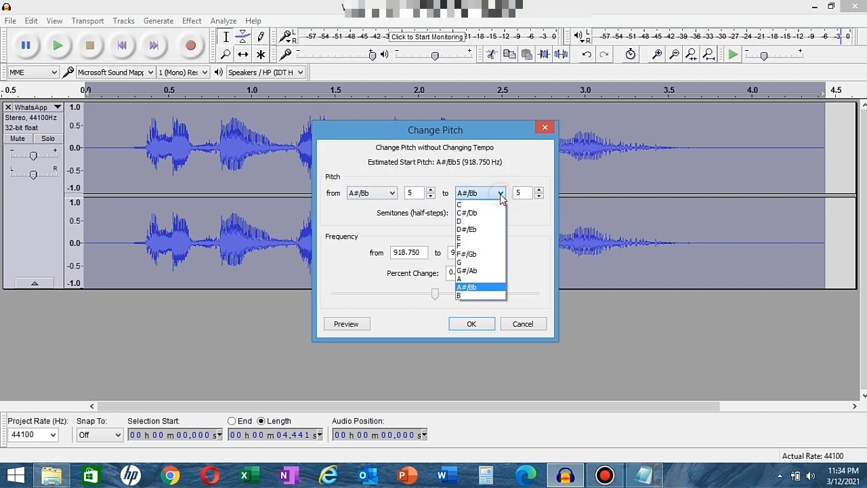
click(478, 271)
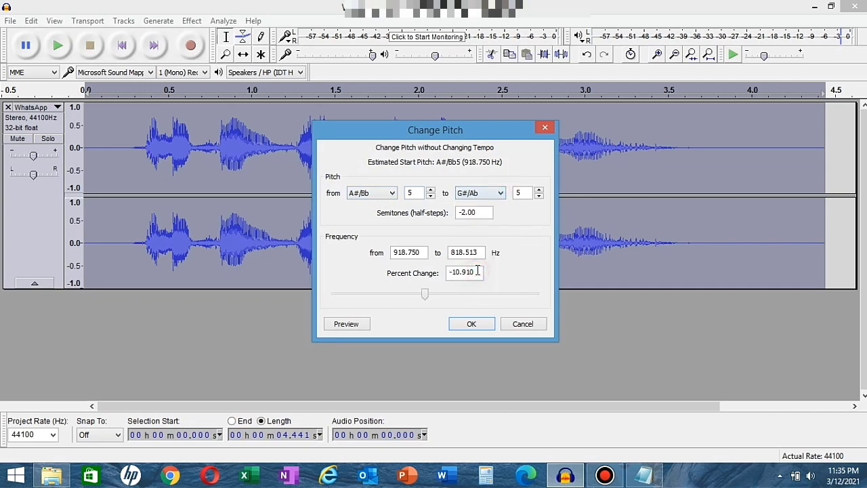
click(359, 324)
click(472, 325)
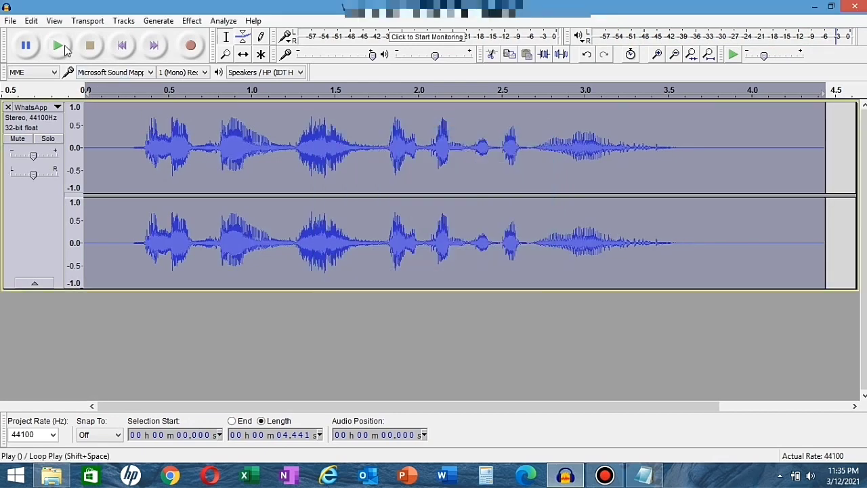
click(61, 47)
click(65, 51)
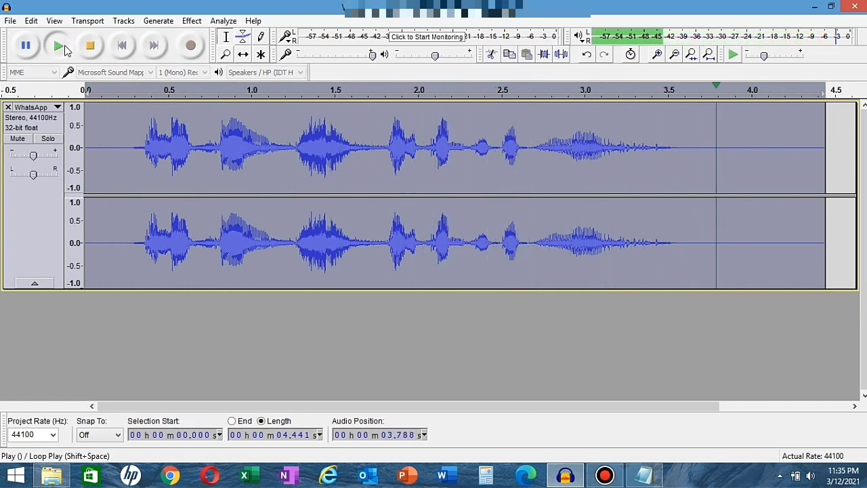
Step: Raise the whole track's pitch from G#/Ab to A and play back the result
click(192, 21)
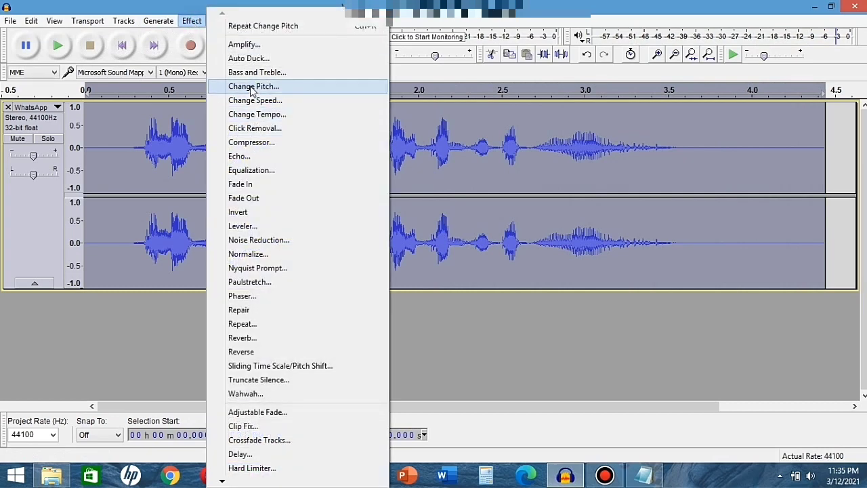
click(252, 87)
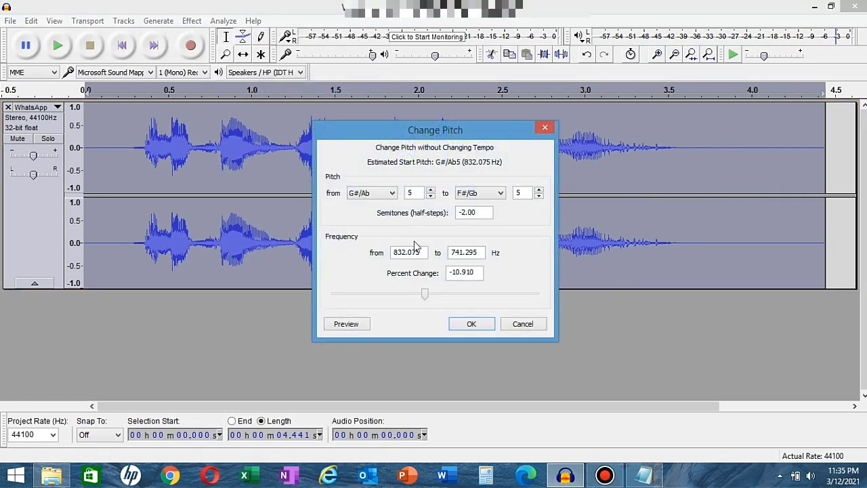
click(498, 195)
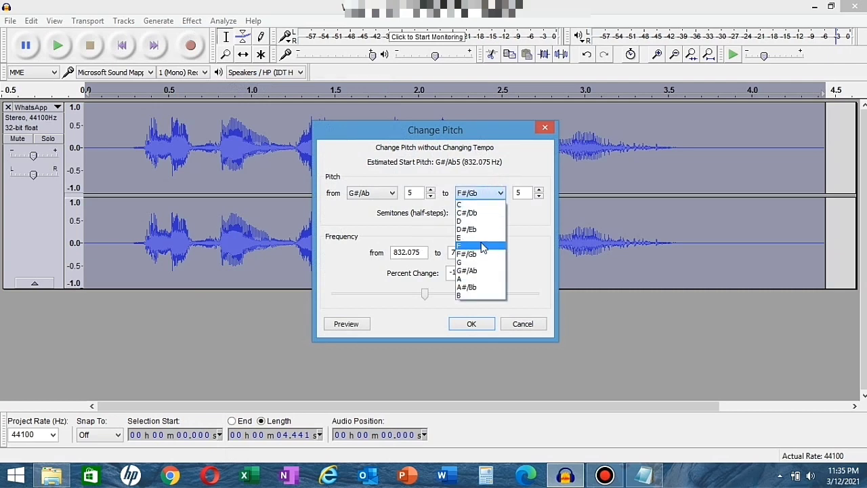
click(472, 280)
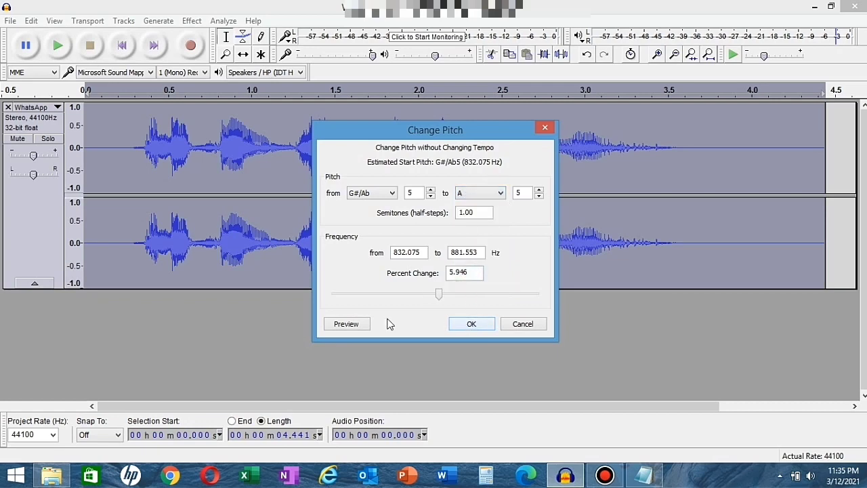
click(466, 324)
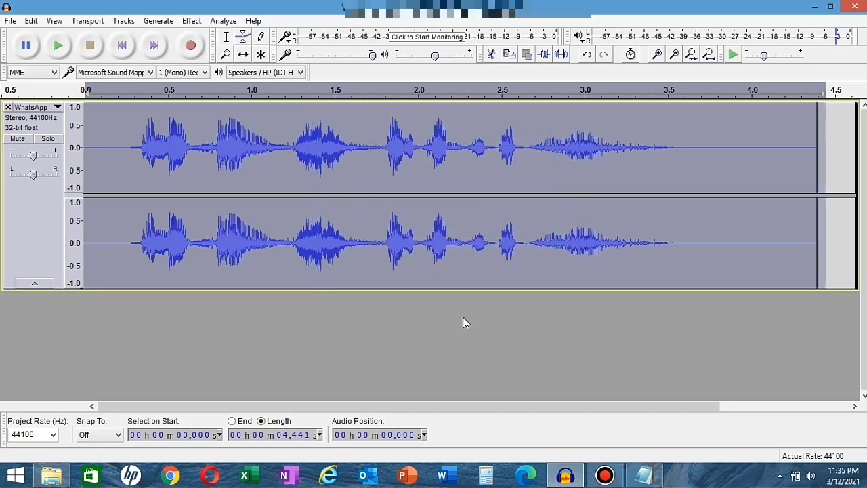
click(58, 45)
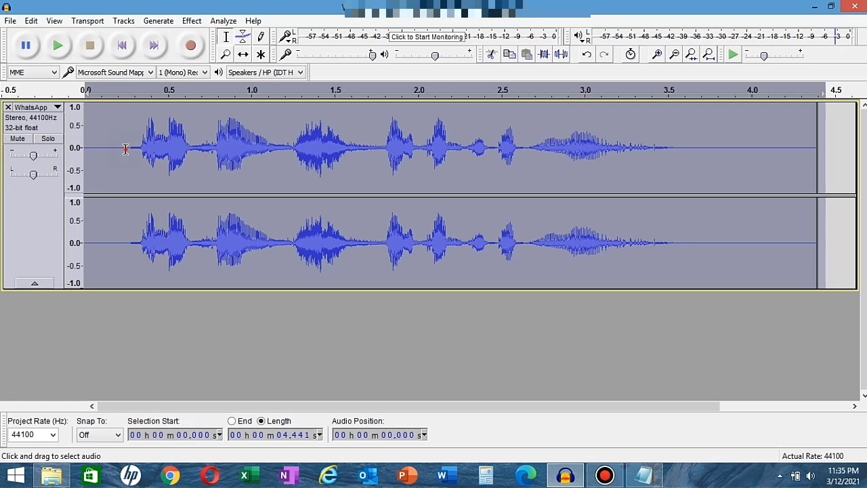
Step: Delete the first 0.248 s of silence and the silent tail from about 3.569 s to the end of the clip
drag(126, 149, 80, 152)
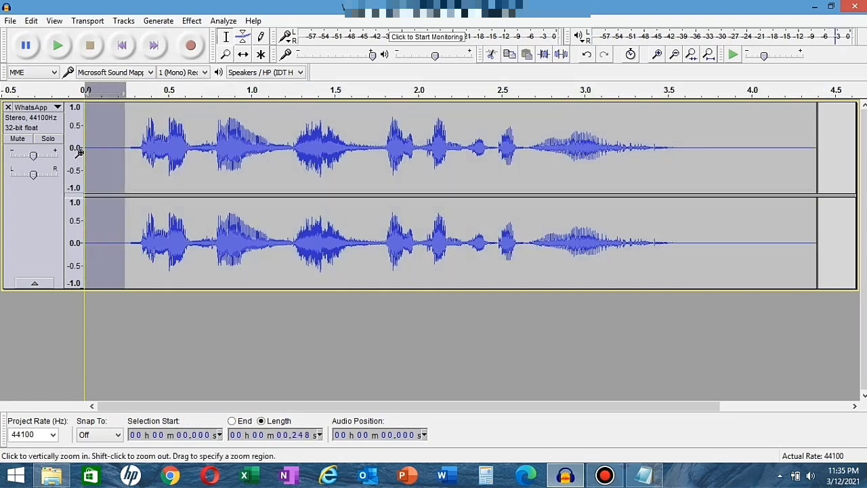
key(Delete)
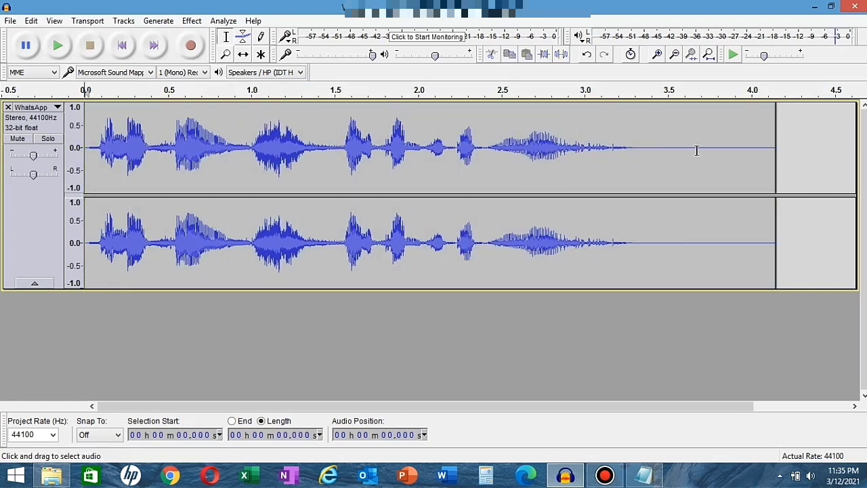
drag(680, 149, 778, 157)
key(Delete)
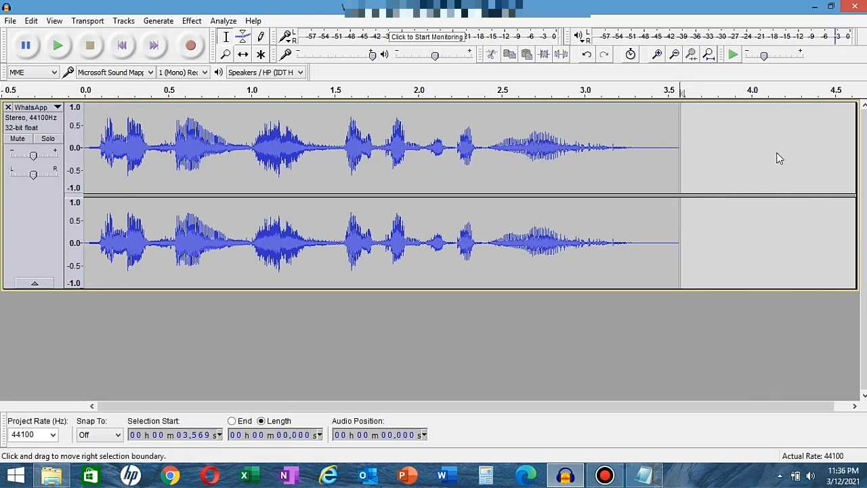
Step: Place the playback position at the very start of the track and play back the trimmed recording
click(57, 44)
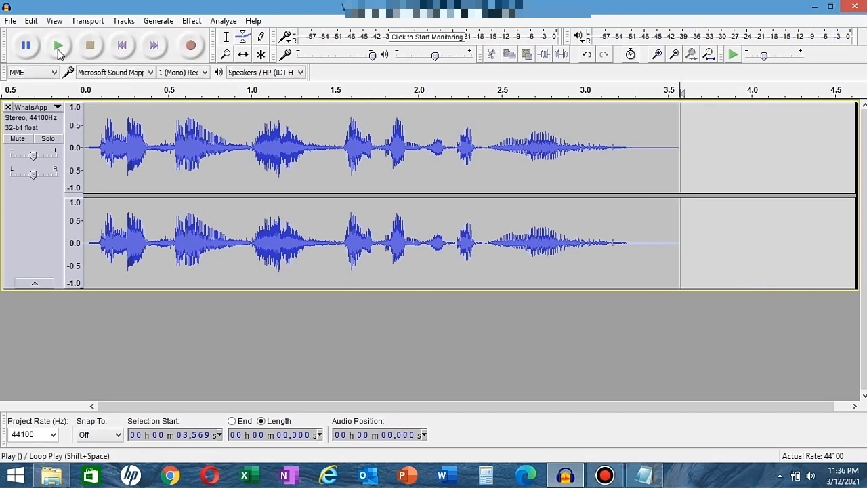
click(59, 53)
click(91, 132)
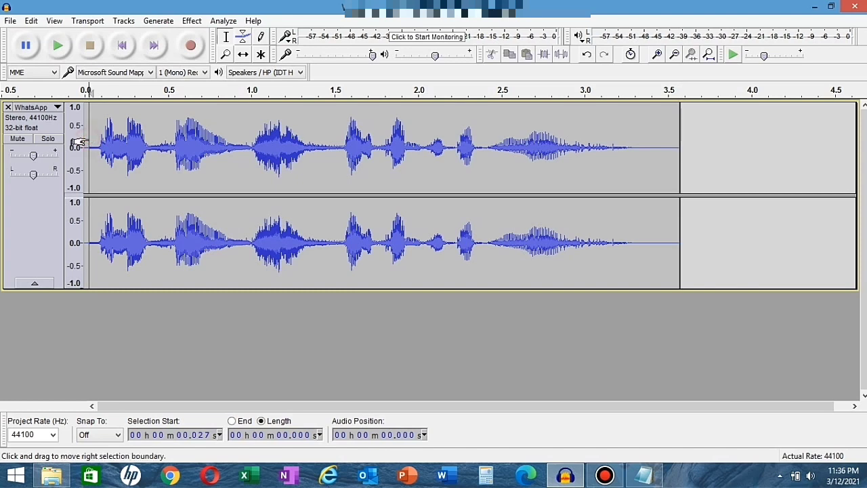
drag(92, 130, 85, 129)
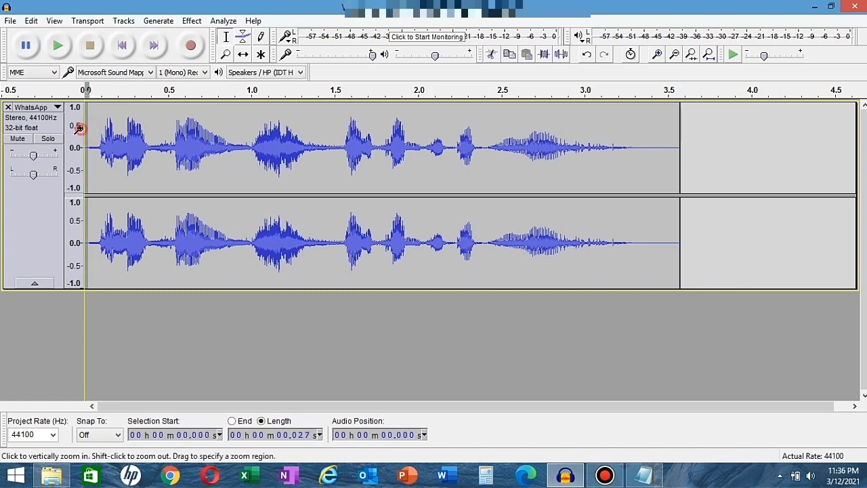
click(78, 128)
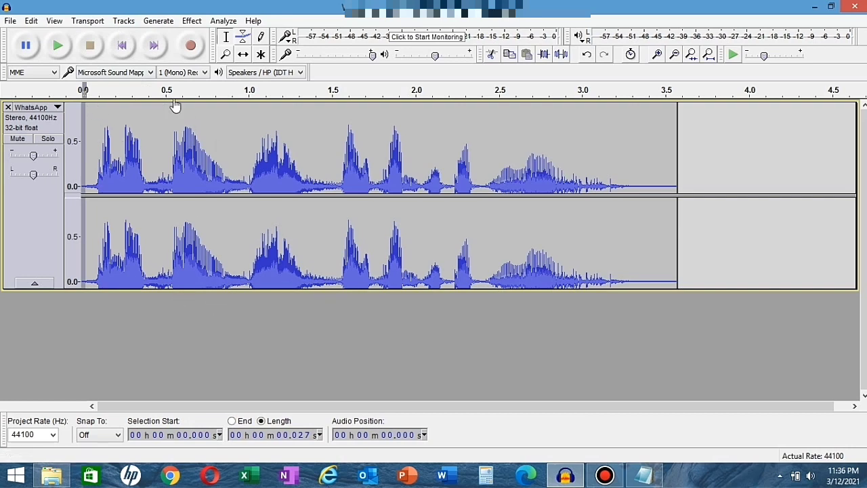
click(58, 45)
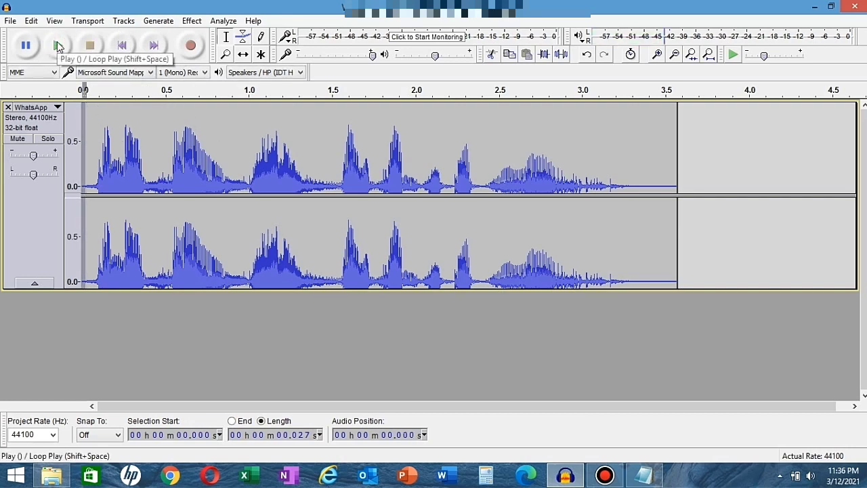
click(82, 145)
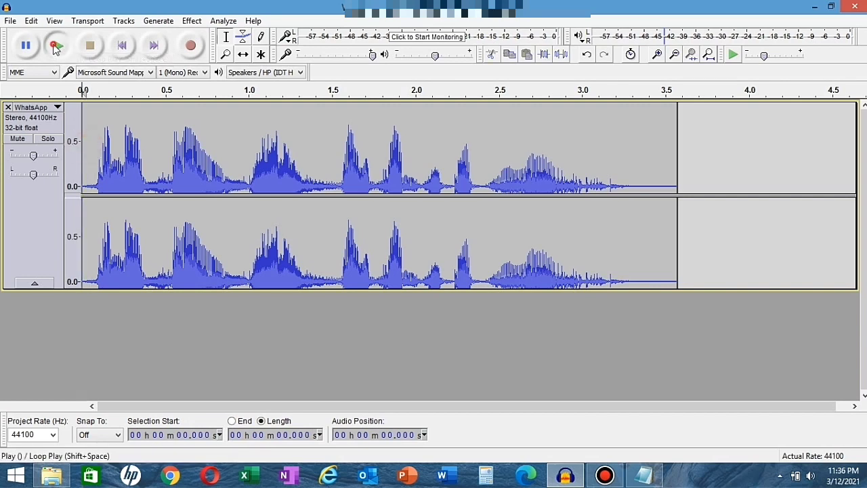
click(57, 45)
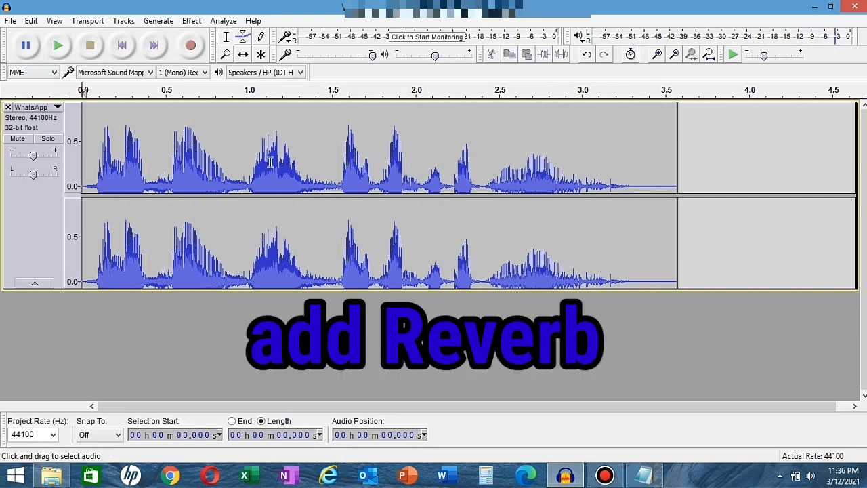
Step: Apply the Reverb effect to the whole track with its current settings after comparing it with the dry preview, and play the result
click(191, 20)
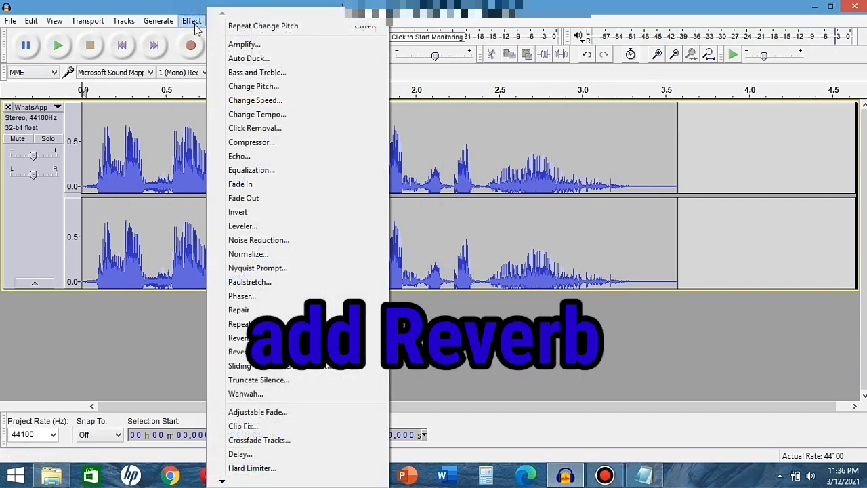
click(242, 338)
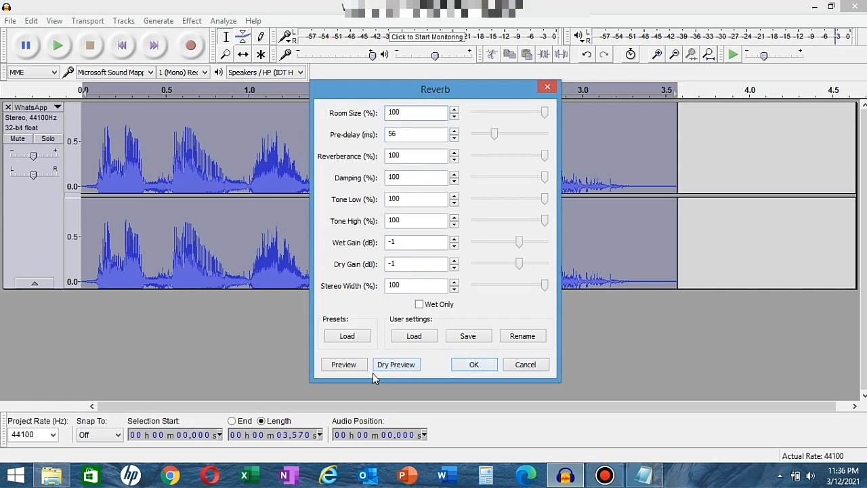
click(344, 364)
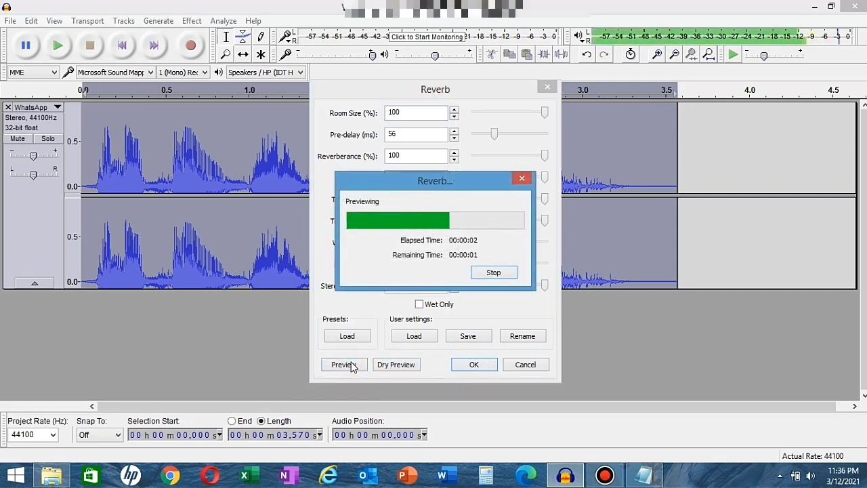
click(392, 366)
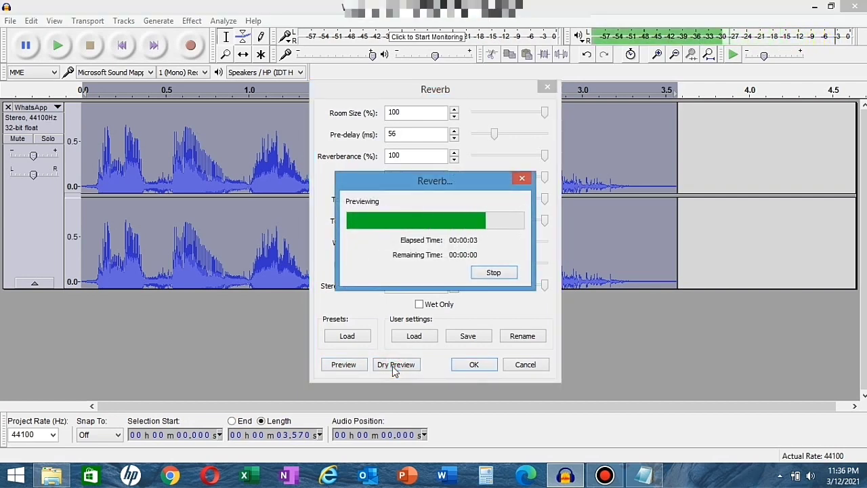
click(345, 366)
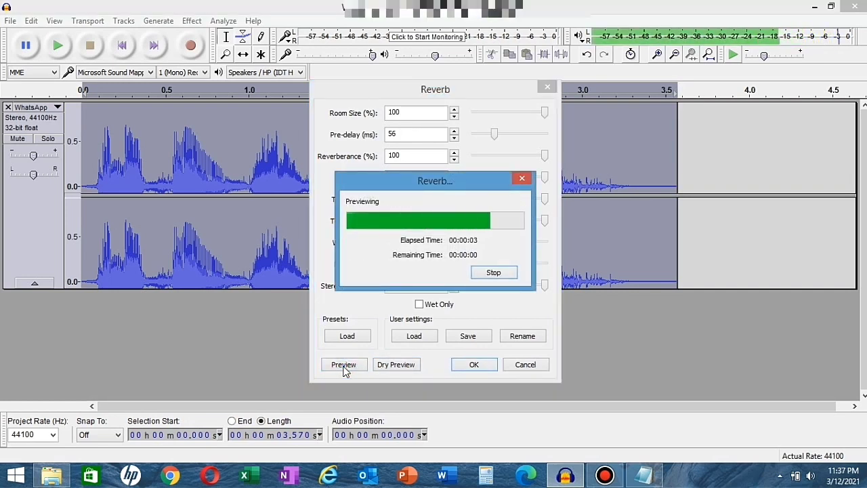
click(472, 364)
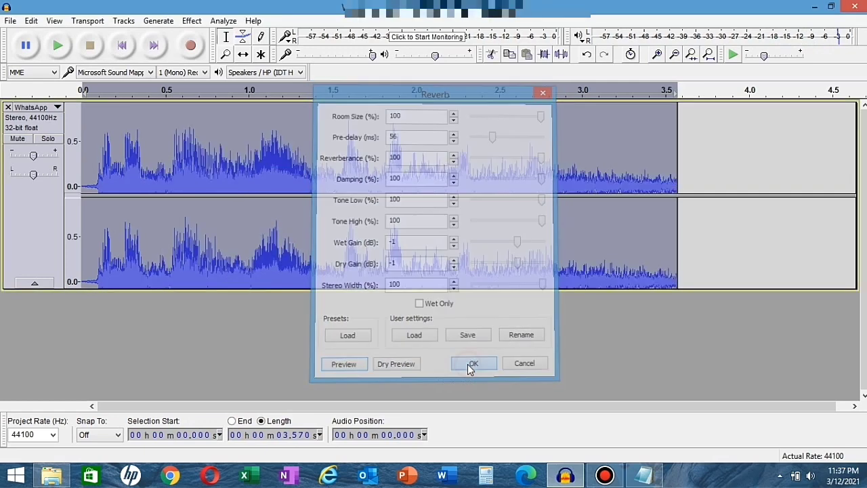
click(59, 45)
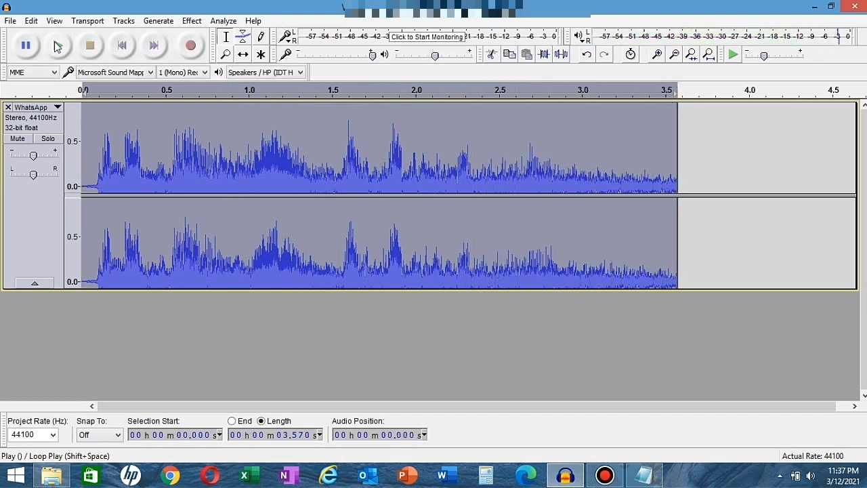
Step: Export the audio to the Desktop as WAV (Microsoft) signed 16 bit PCM, keeping the suggested file name and the existing metadata
click(10, 20)
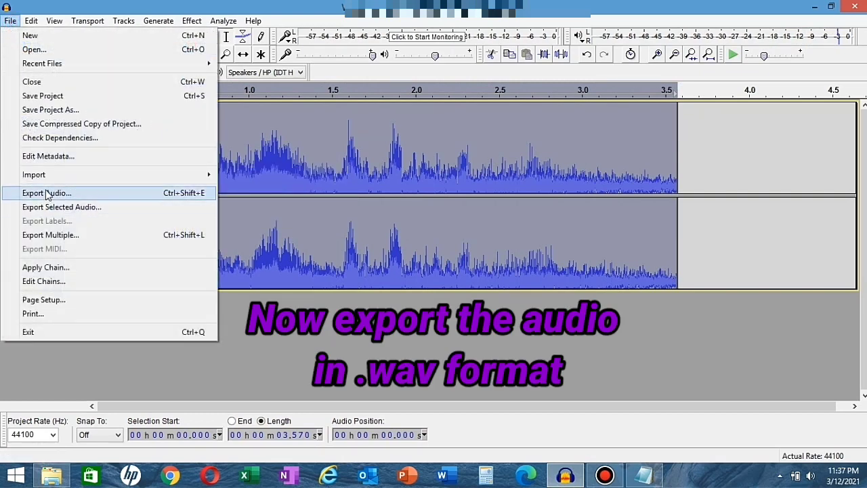
mouse_move(43, 180)
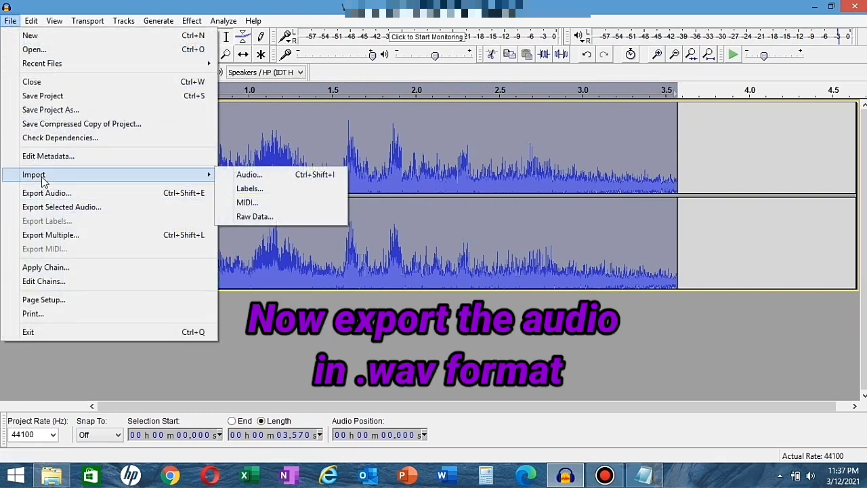
click(44, 193)
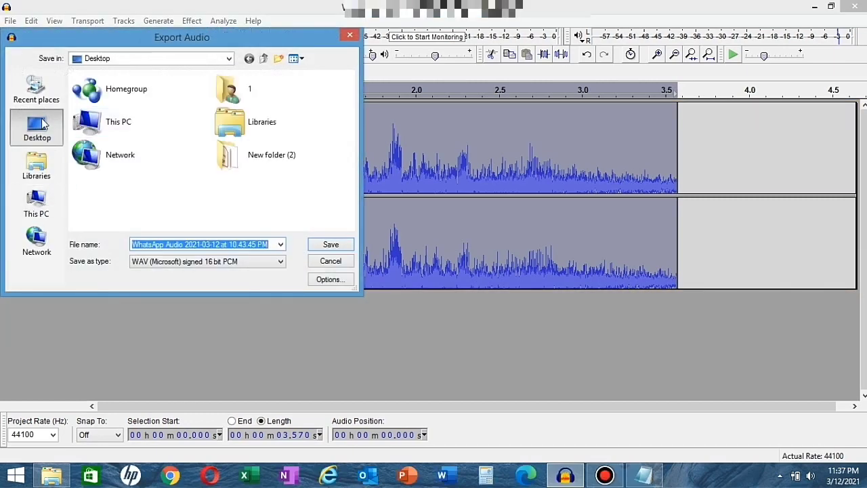
click(323, 246)
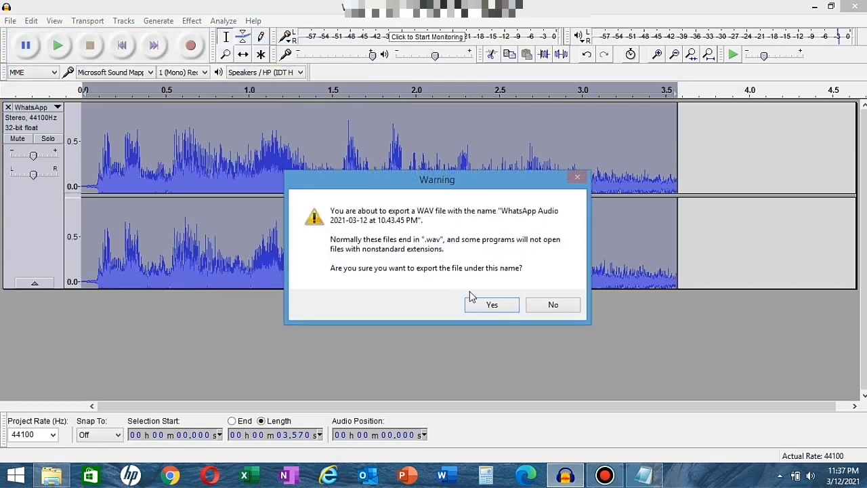
click(477, 306)
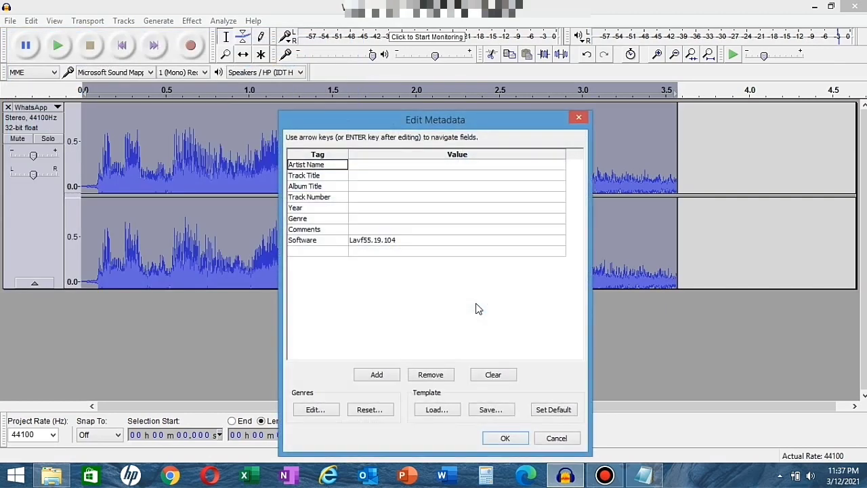
click(506, 440)
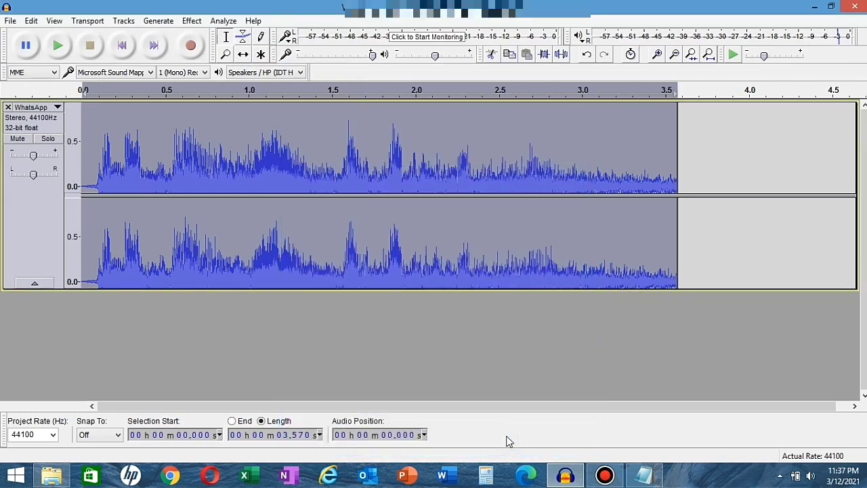
Step: Minimize the Audacity window to reveal the desktop and refresh the desktop icons
click(812, 7)
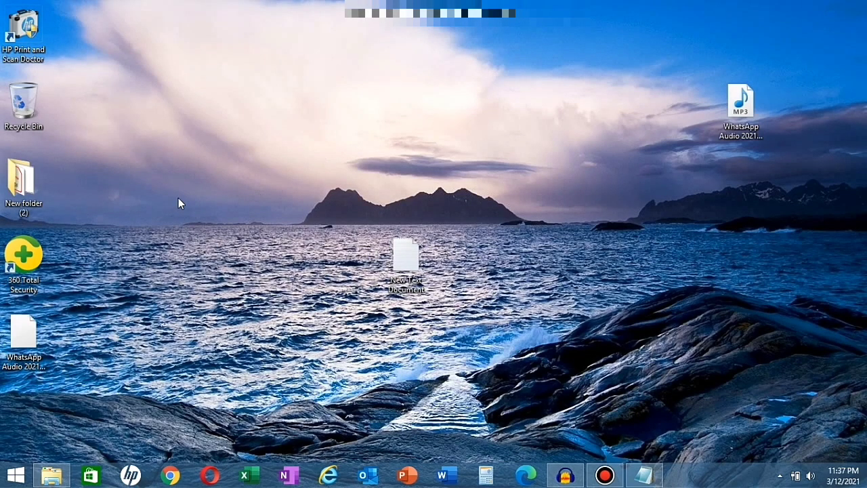
right_click(178, 200)
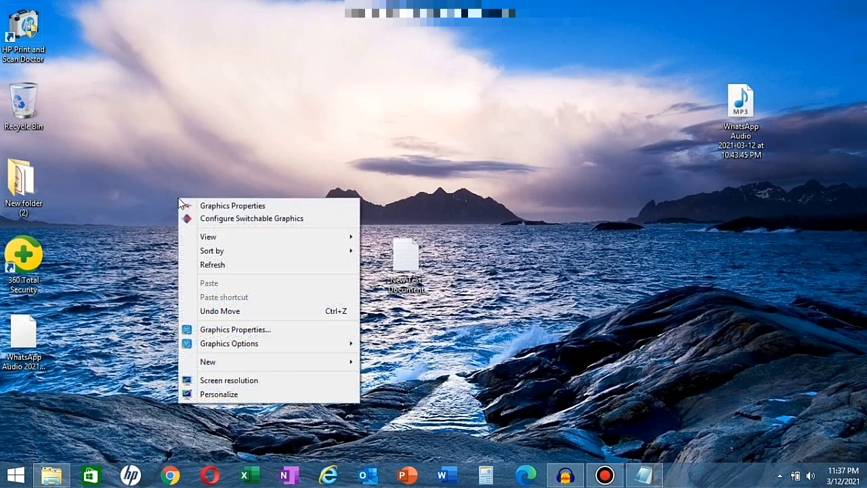
click(202, 267)
right_click(163, 122)
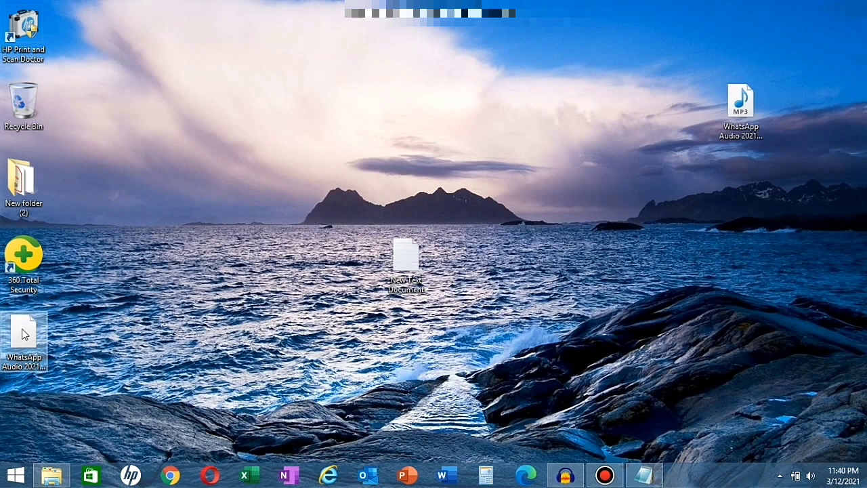
Step: Play the exported WhatsApp Audio file from the desktop in Windows Media Player, accepting its unrecognized extension, and close the player
right_click(22, 328)
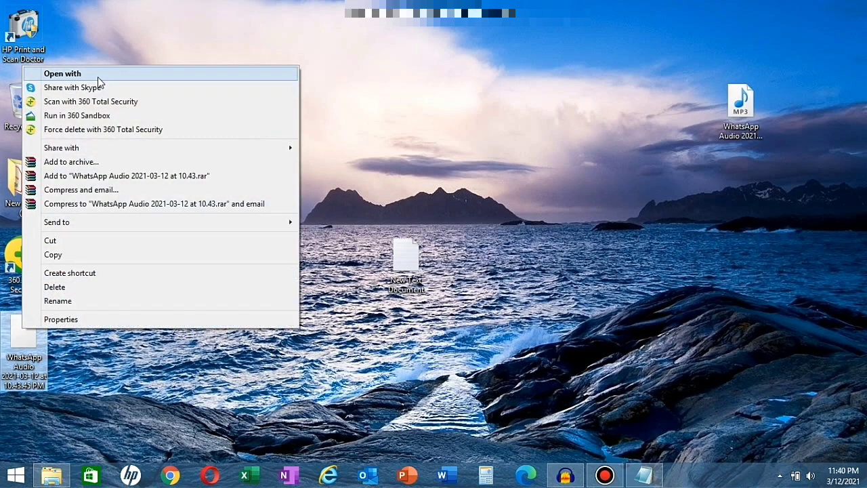
click(98, 76)
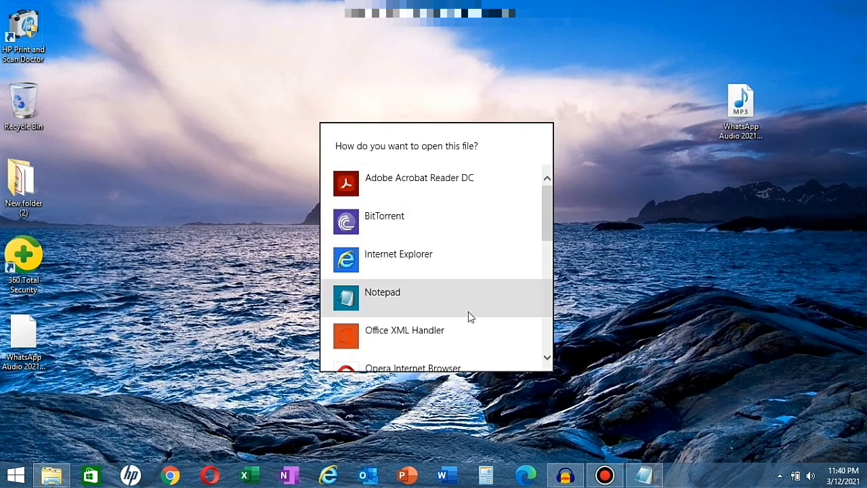
scroll(362, 306, down, 2)
scroll(363, 309, down, 5)
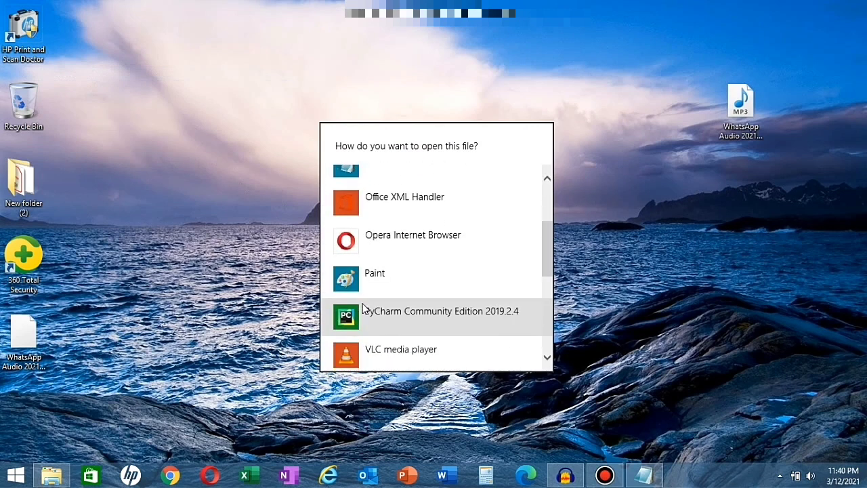
scroll(363, 309, down, 1)
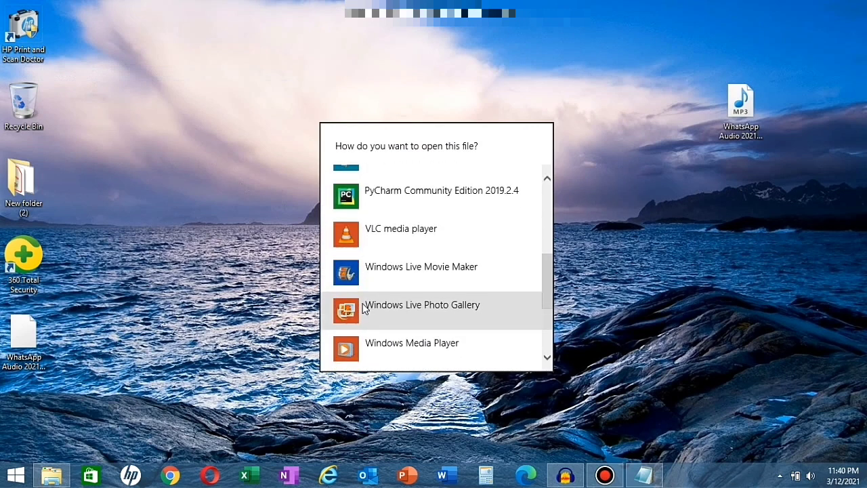
scroll(363, 308, down, 2)
click(364, 308)
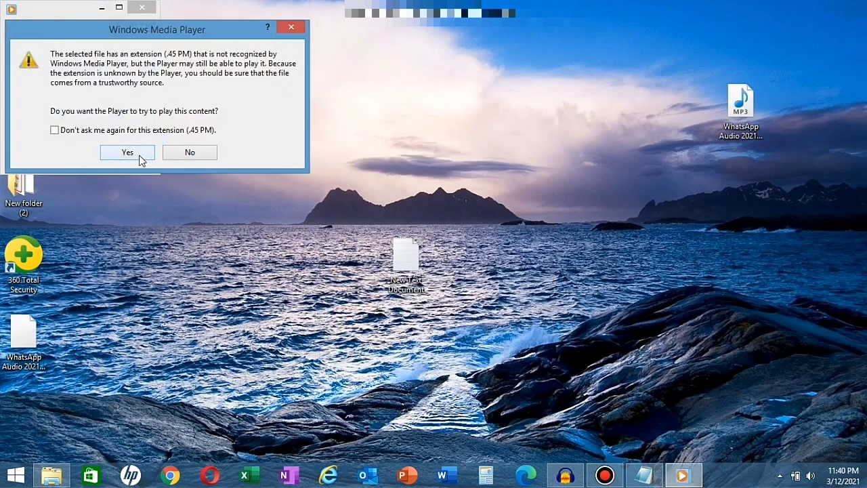
click(128, 153)
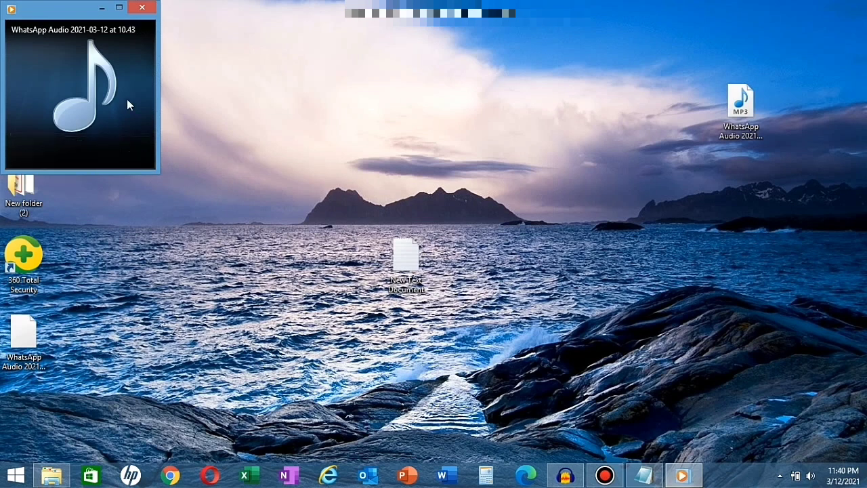
click(142, 7)
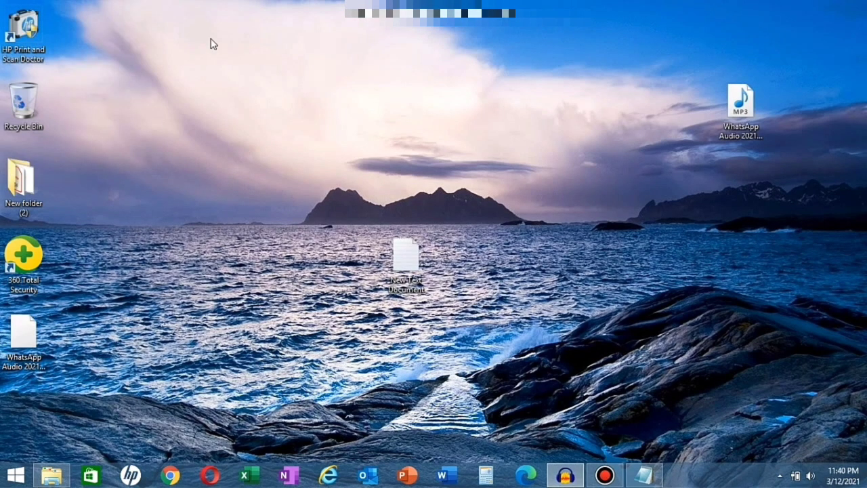